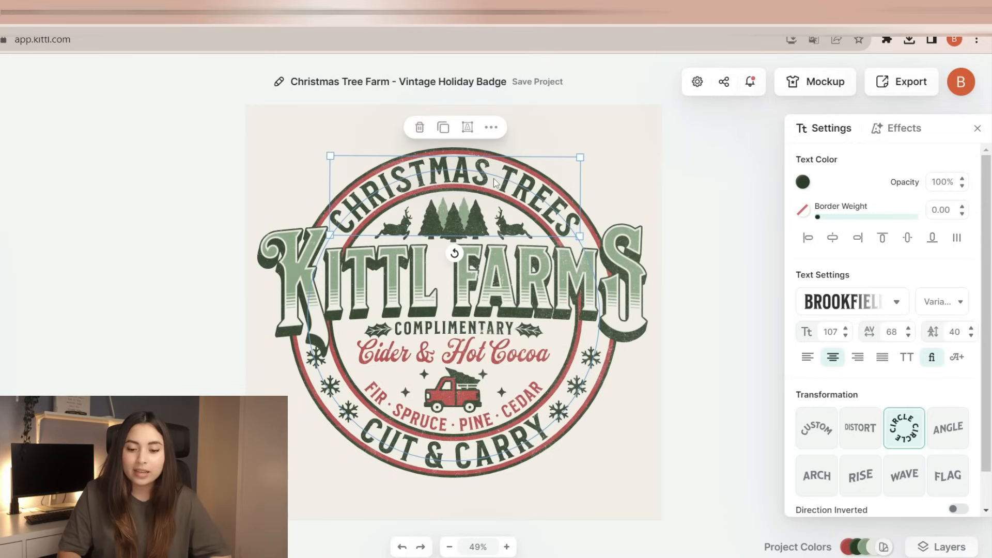
Replace the badge's upper curved text with "FIRST CHRISTMAS AS" and the large KITTL FARMS heading with "MR & MRS".
{"action": "double_click", "coordinate": [482, 169]}
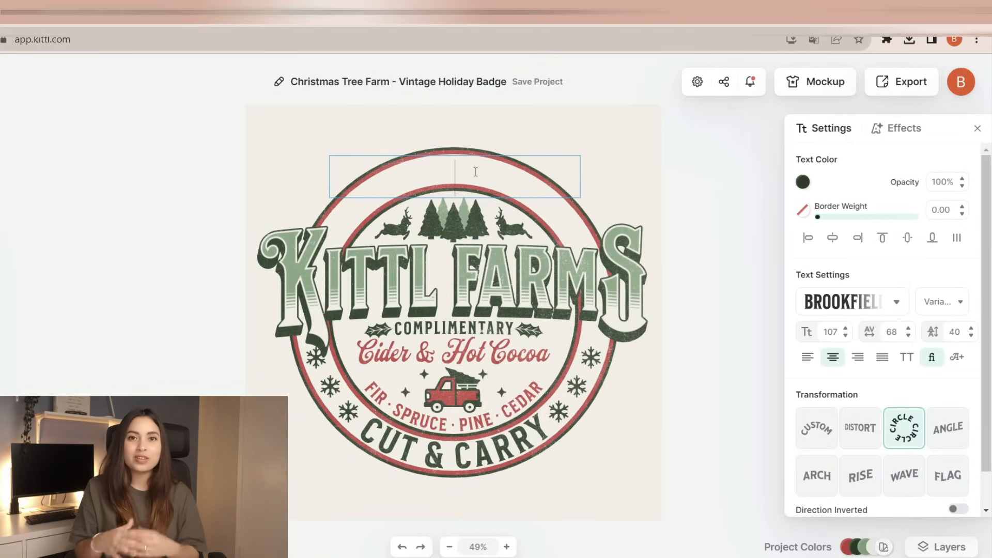
{"action": "type", "text": "FIRST CHRISTMAS"}
{"action": "key", "text": "Return"}
{"action": "double_click", "coordinate": [535, 286]}
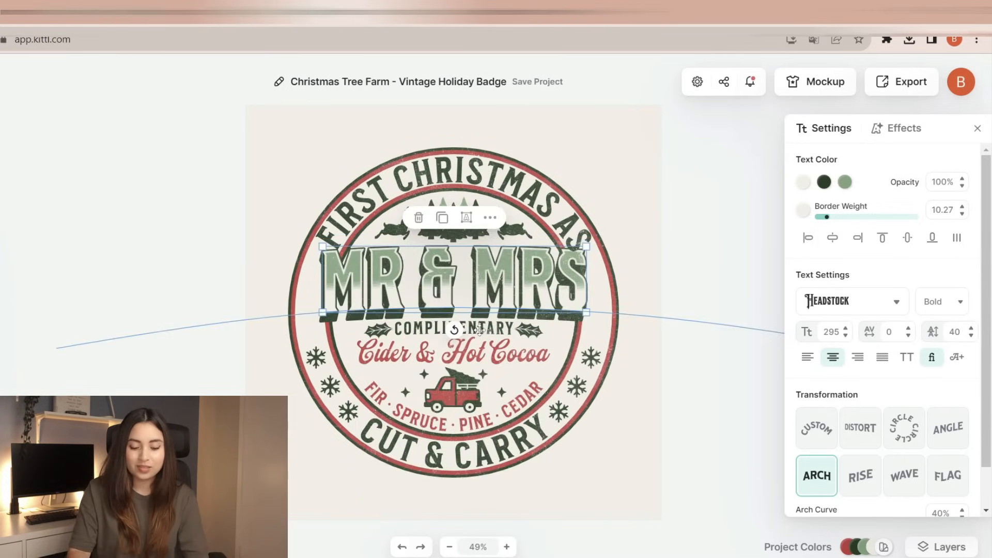
Delete the COMPLIMENTARY line and replace the "Cider & Hot Cocoa" script text with the couple's name.
{"action": "left_click", "coordinate": [480, 330]}
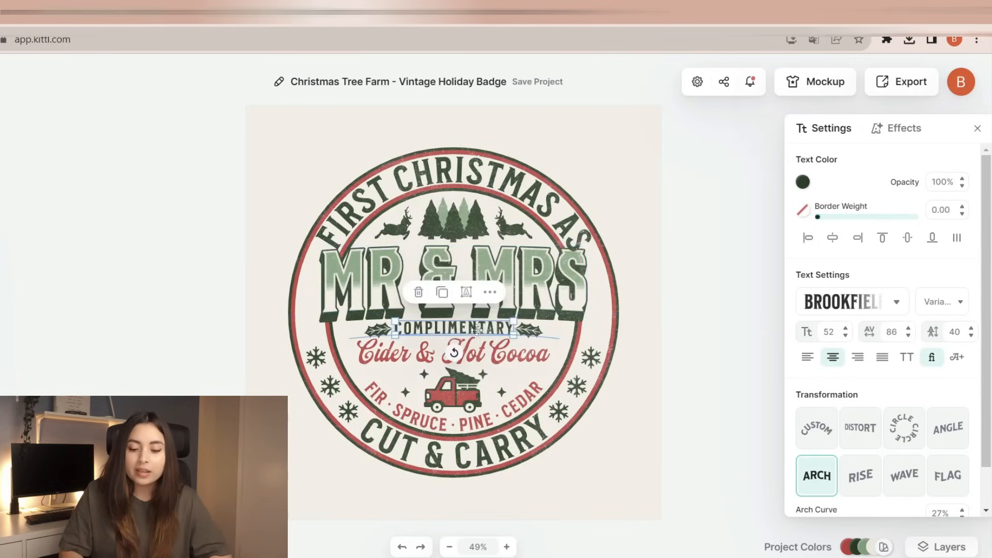
{"action": "key", "text": "Delete"}
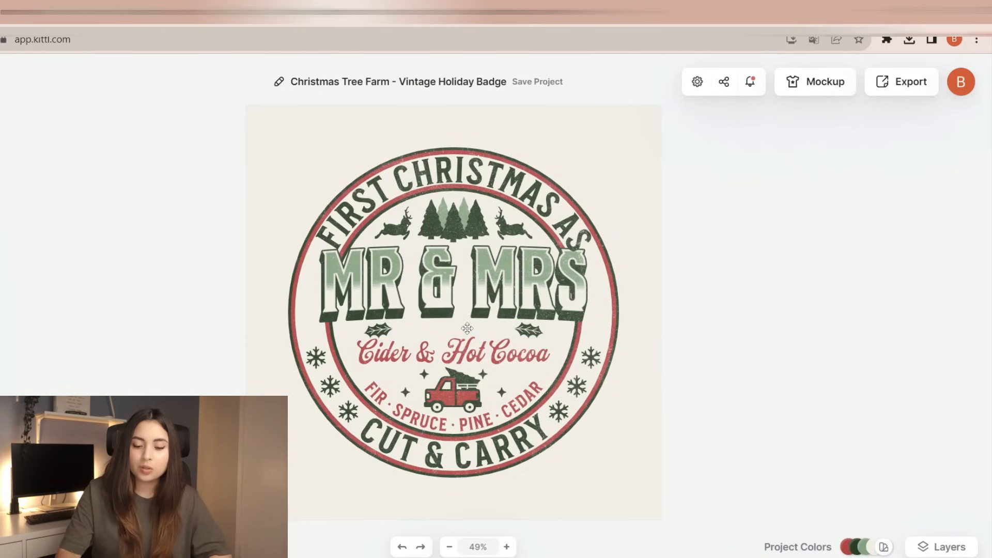
{"action": "left_click", "coordinate": [476, 299]}
{"action": "left_click", "coordinate": [467, 351]}
{"action": "double_click", "coordinate": [469, 351]}
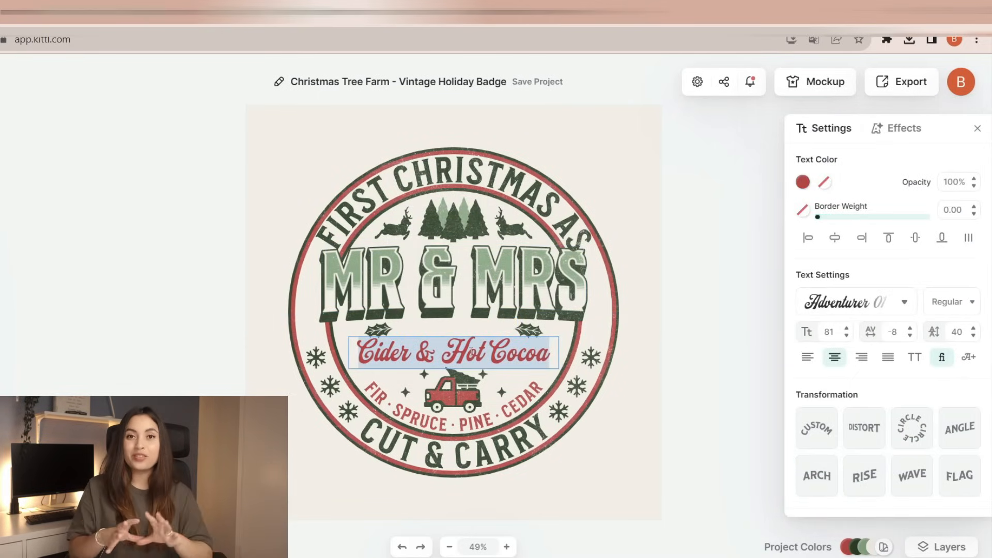
{"action": "type", "text": "Brightwell Smith"}
{"action": "key", "text": "Escape"}
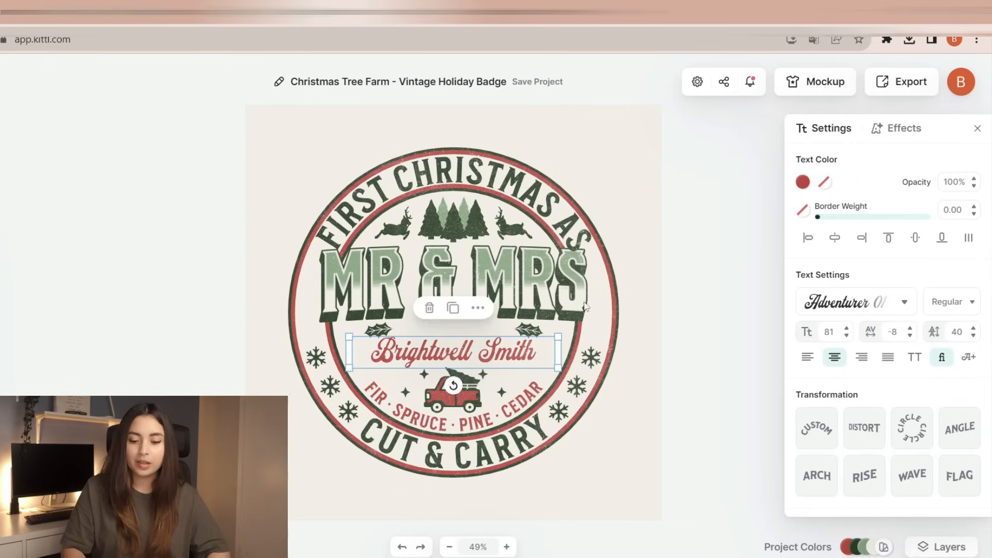
Move the MR & MRS heading slightly lower and replace the curved CUT & CARRY text with "2023".
{"action": "left_click", "coordinate": [495, 291]}
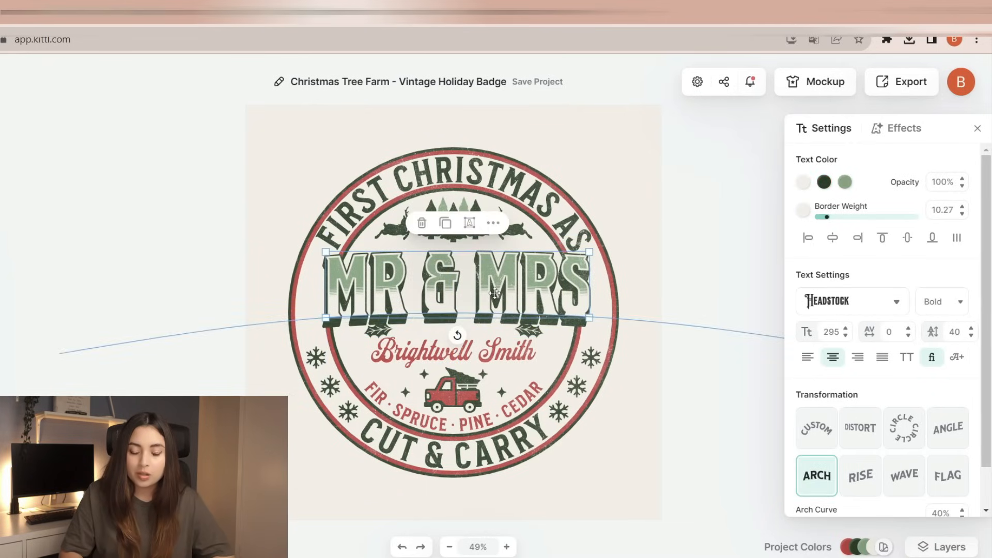
{"action": "left_click", "coordinate": [463, 453]}
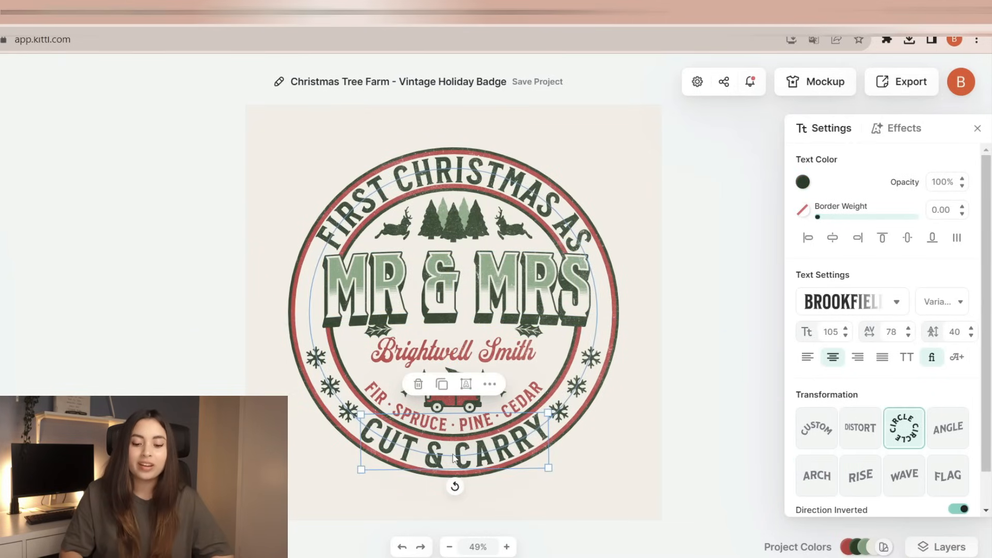
{"action": "left_click", "coordinate": [453, 457]}
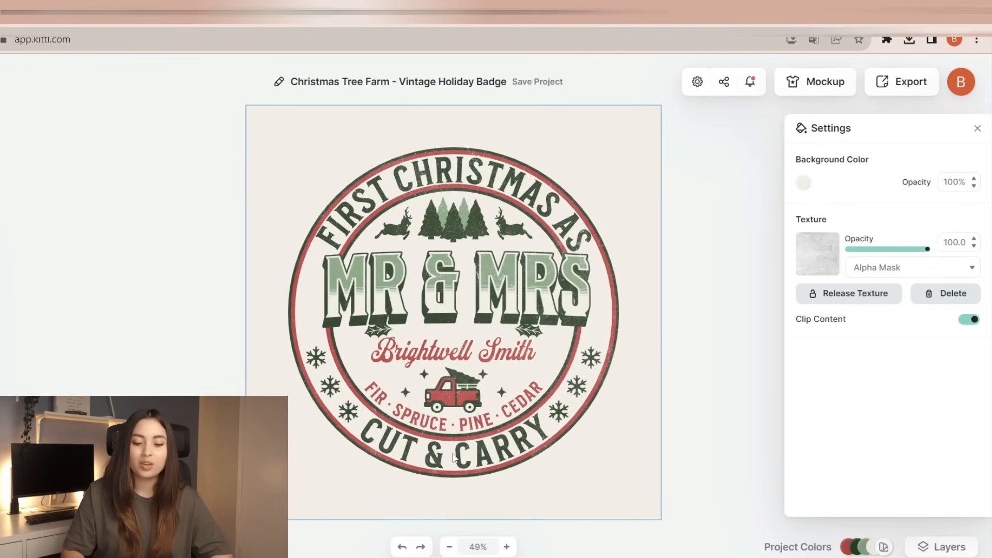
{"action": "double_click", "coordinate": [455, 464]}
{"action": "type", "text": "2023"}
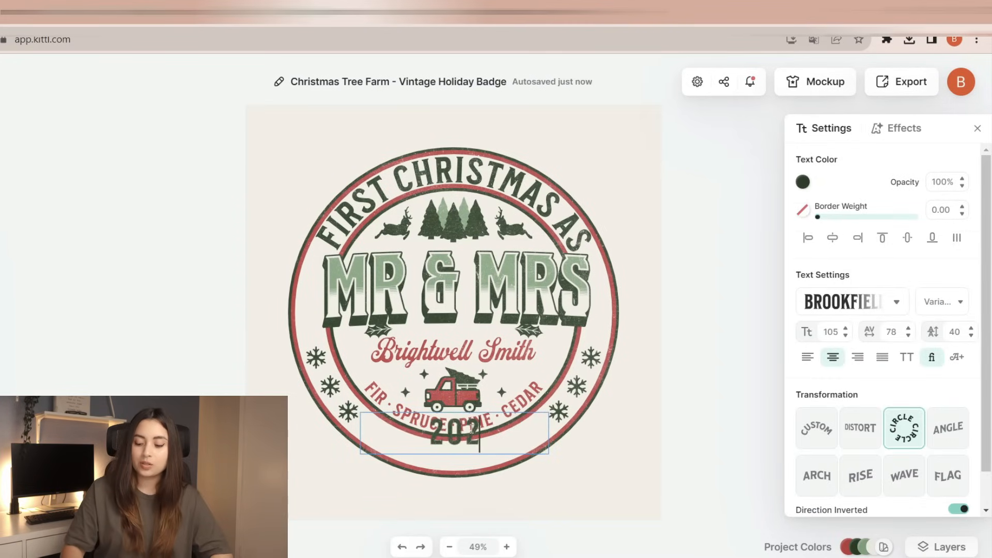
{"action": "key", "text": "Escape"}
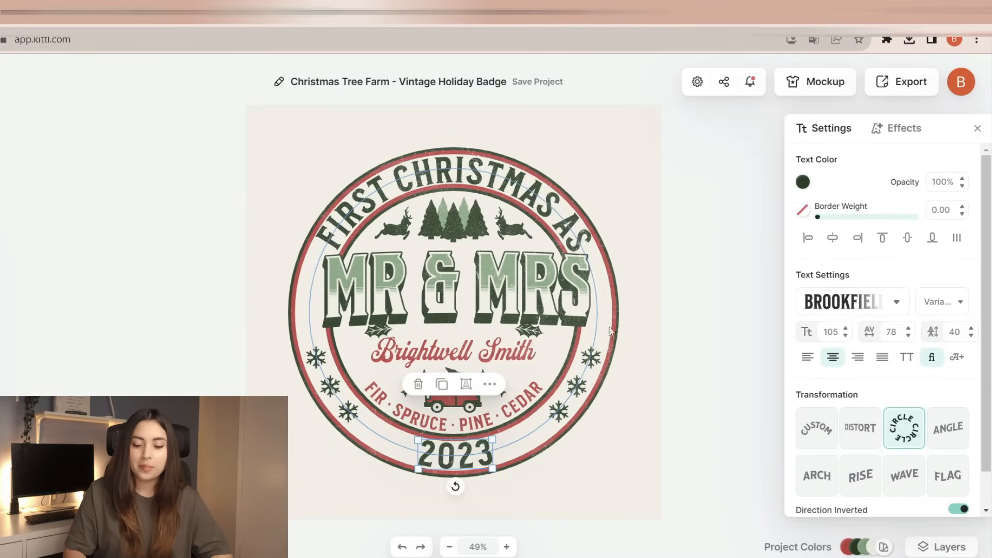
{"action": "left_click", "coordinate": [647, 313]}
{"action": "right_click", "coordinate": [647, 314]}
{"action": "left_click", "coordinate": [652, 379]}
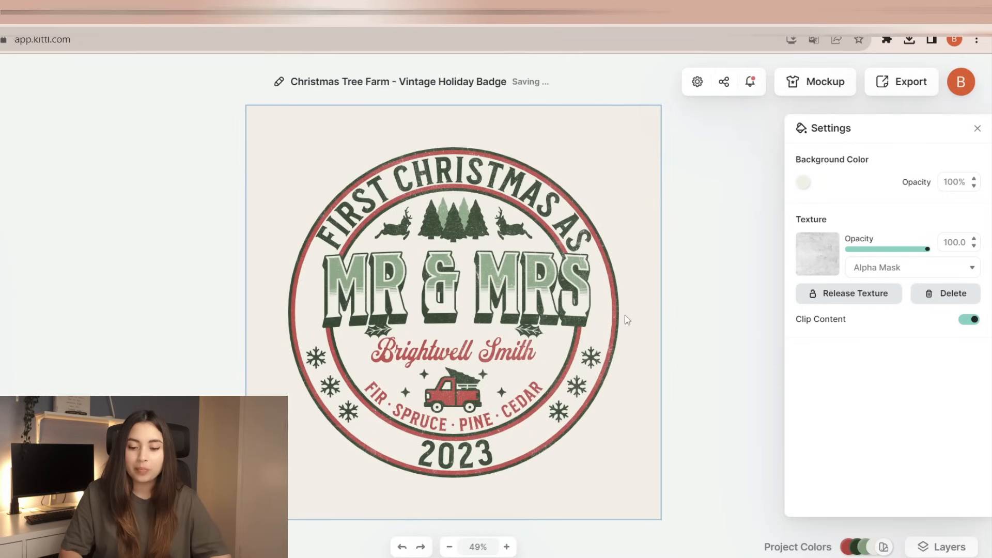
{"action": "right_click", "coordinate": [627, 319]}
{"action": "left_click", "coordinate": [629, 365]}
Delete the red curved FIR · SPRUCE · PINE · CEDAR text beneath the truck.
{"action": "left_click", "coordinate": [450, 265]}
{"action": "left_click", "coordinate": [422, 419]}
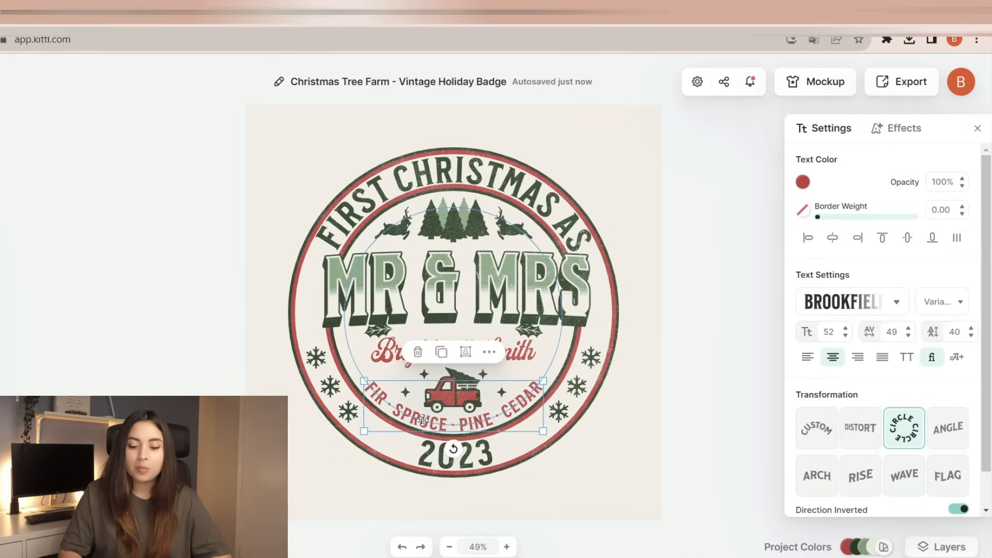
{"action": "left_click_drag", "start_coordinate": [424, 420], "coordinate": [622, 290]}
{"action": "key", "text": "Delete"}
{"action": "left_click", "coordinate": [450, 396]}
{"action": "left_click_drag", "start_coordinate": [476, 282], "coordinate": [476, 287]}
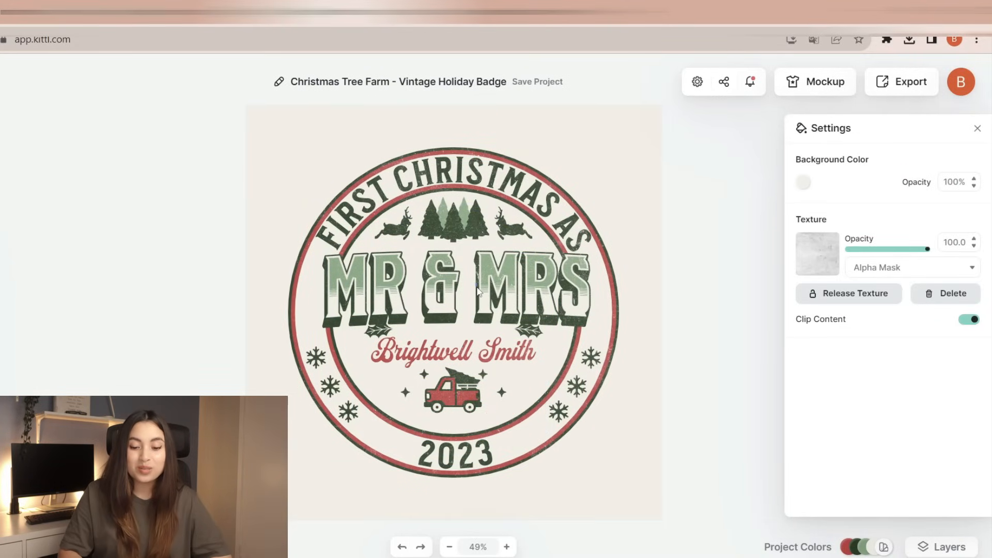
Change the font of all the badge's text to Brookfield.
{"action": "key", "text": "ctrl+a"}
{"action": "left_click", "coordinate": [832, 274]}
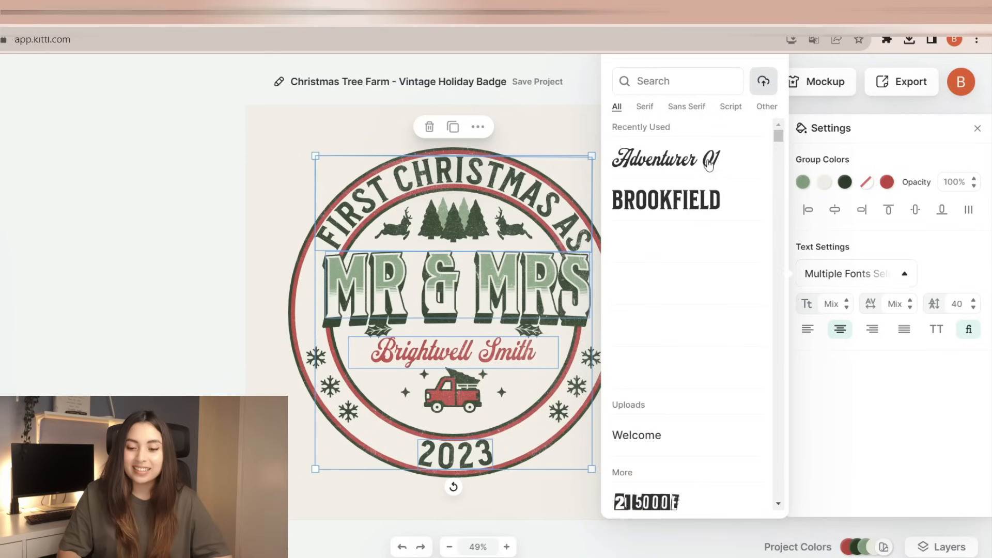
{"action": "left_click", "coordinate": [679, 196]}
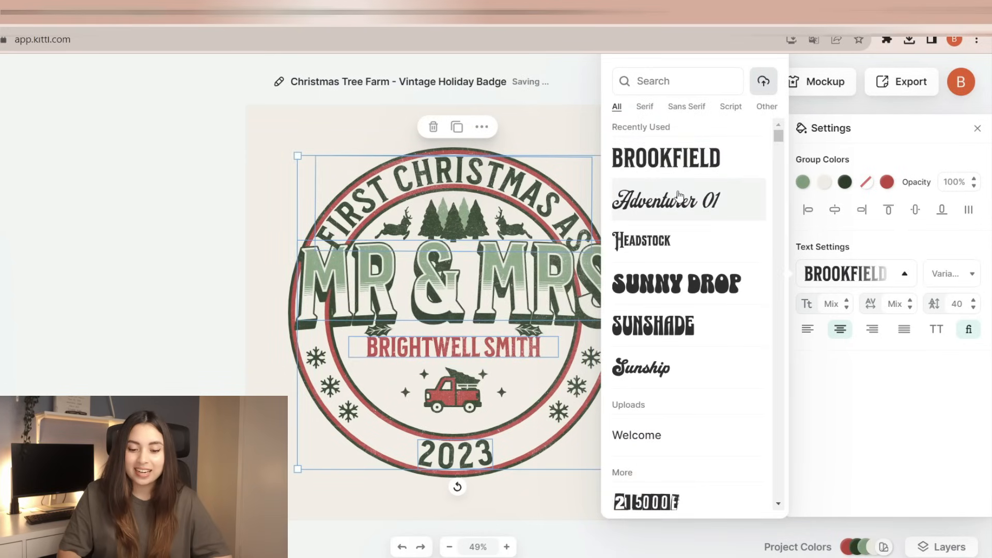
{"action": "left_click", "coordinate": [280, 279]}
Scale the MR & MRS heading down to a font size of about 254 and recentre it across the badge.
{"action": "key", "text": "ctrl+a"}
{"action": "mouse_move", "coordinate": [616, 156]}
{"action": "left_mouse_down"}
{"action": "mouse_move", "coordinate": [571, 195]}
{"action": "mouse_move", "coordinate": [617, 156]}
{"action": "left_mouse_up"}
{"action": "left_click", "coordinate": [582, 256]}
{"action": "left_click_drag", "start_coordinate": [582, 253], "coordinate": [561, 266]}
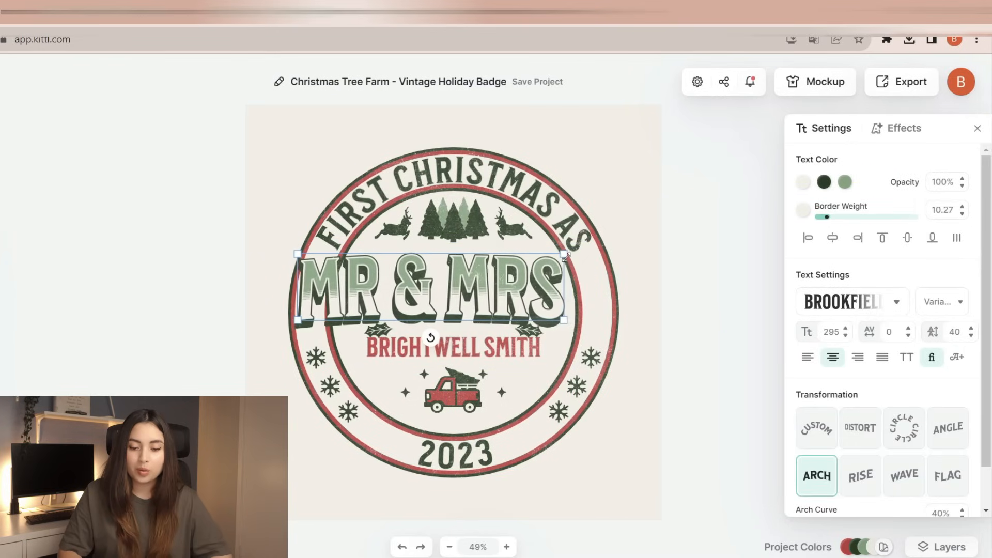
{"action": "left_click_drag", "start_coordinate": [512, 290], "coordinate": [527, 291]}
Change the red name line's font to the script typeface Sunship.
{"action": "left_click", "coordinate": [515, 351]}
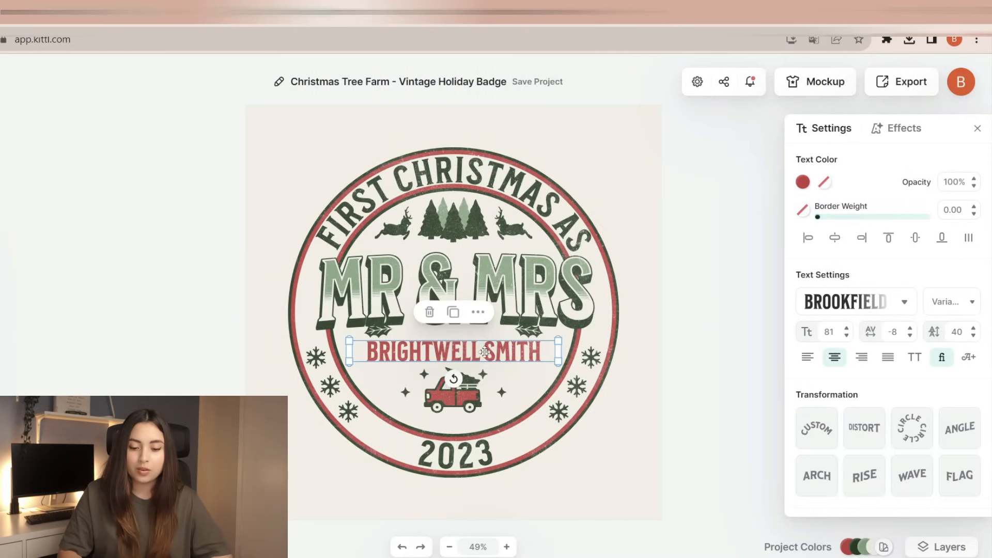
{"action": "left_click", "coordinate": [846, 306]}
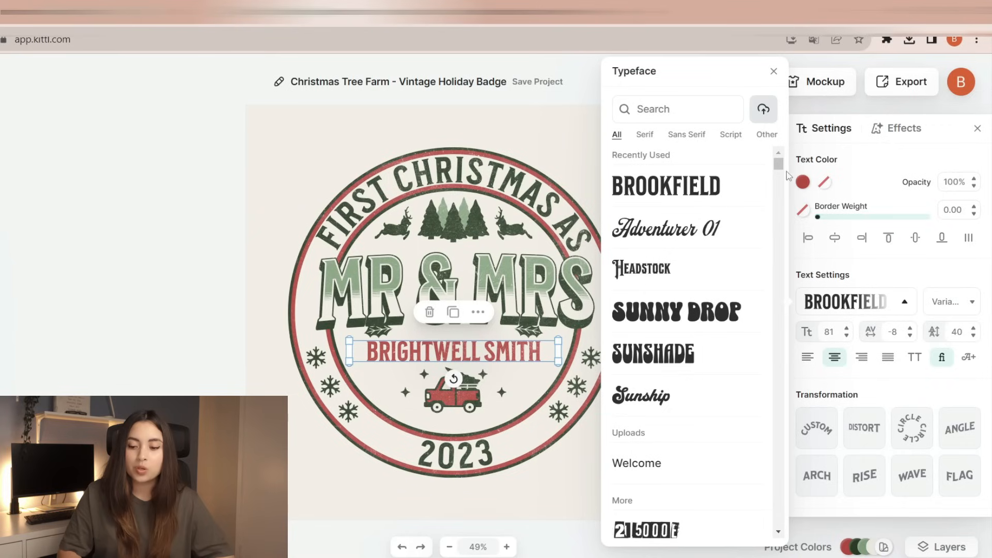
{"action": "left_click", "coordinate": [731, 135]}
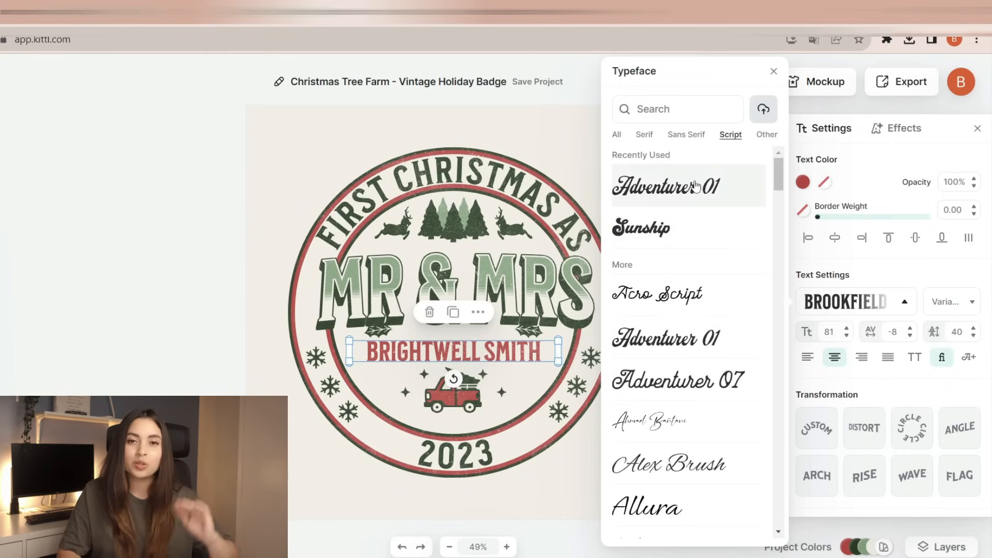
{"action": "left_click", "coordinate": [682, 232]}
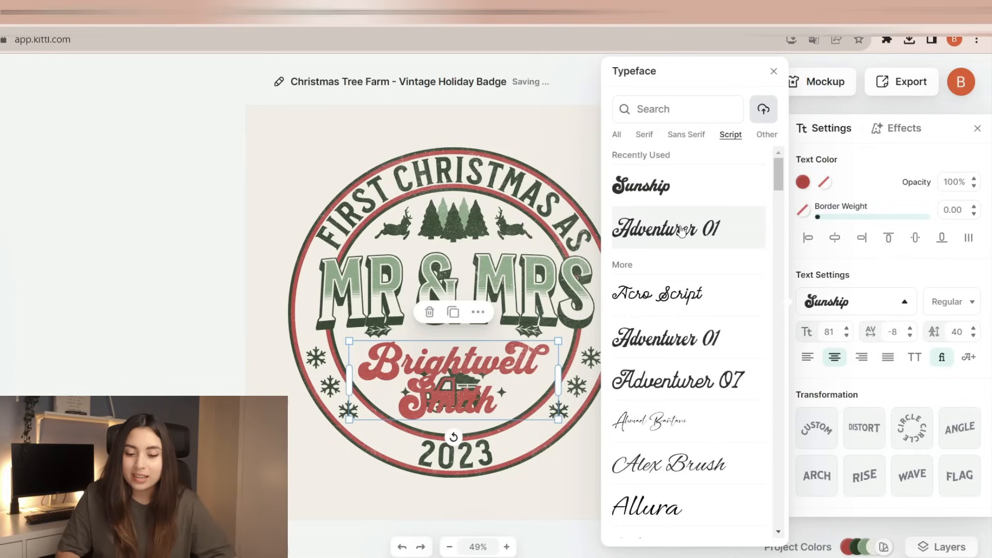
Shrink the name text to a font size of about 61 on a single line and centre it above the truck.
{"action": "left_click", "coordinate": [558, 342]}
{"action": "left_click_drag", "start_coordinate": [558, 342], "coordinate": [594, 389]}
{"action": "left_click_drag", "start_coordinate": [512, 376], "coordinate": [496, 352]}
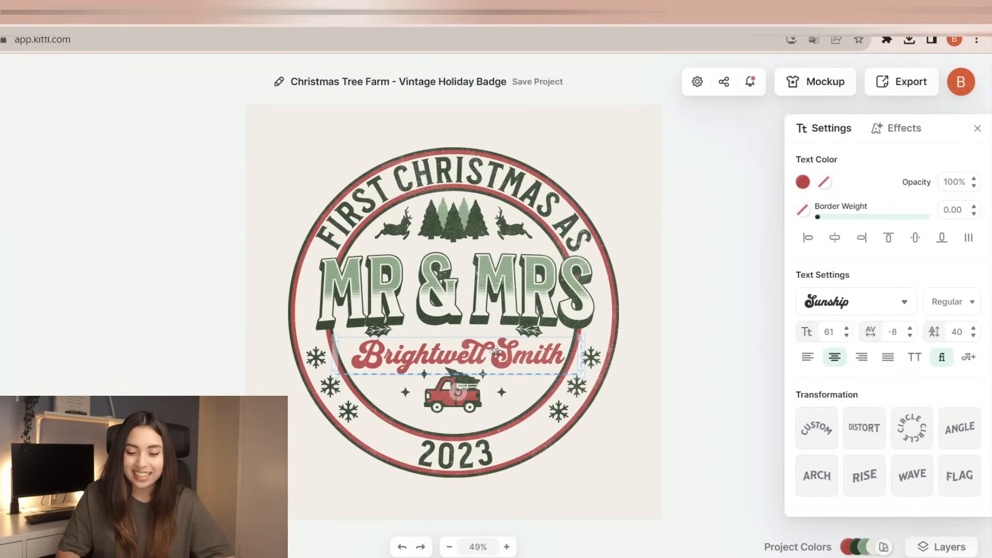
{"action": "left_click", "coordinate": [453, 404]}
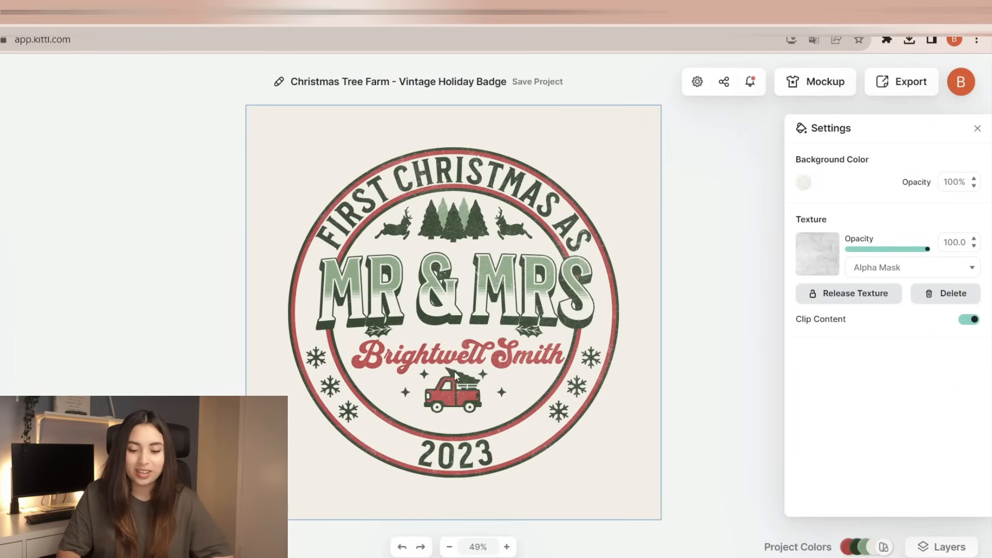
Move the MR & MRS heading slightly lower so it sits right above the name line.
{"action": "left_click", "coordinate": [501, 289]}
{"action": "left_click_drag", "start_coordinate": [503, 289], "coordinate": [506, 297]}
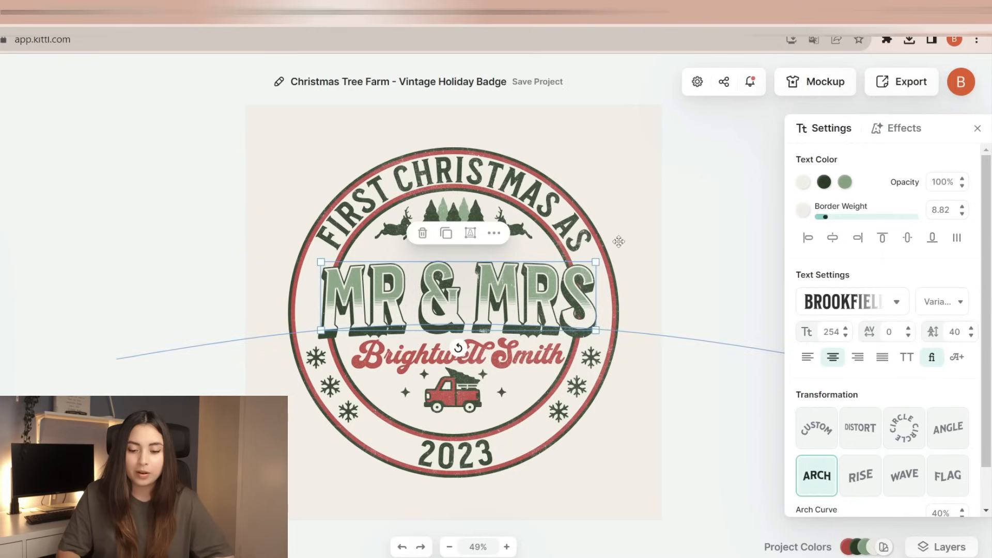
Change the artboard's background color to white.
{"action": "left_click", "coordinate": [695, 224]}
{"action": "left_click", "coordinate": [803, 184]}
{"action": "left_click", "coordinate": [637, 224]}
{"action": "left_click", "coordinate": [458, 346]}
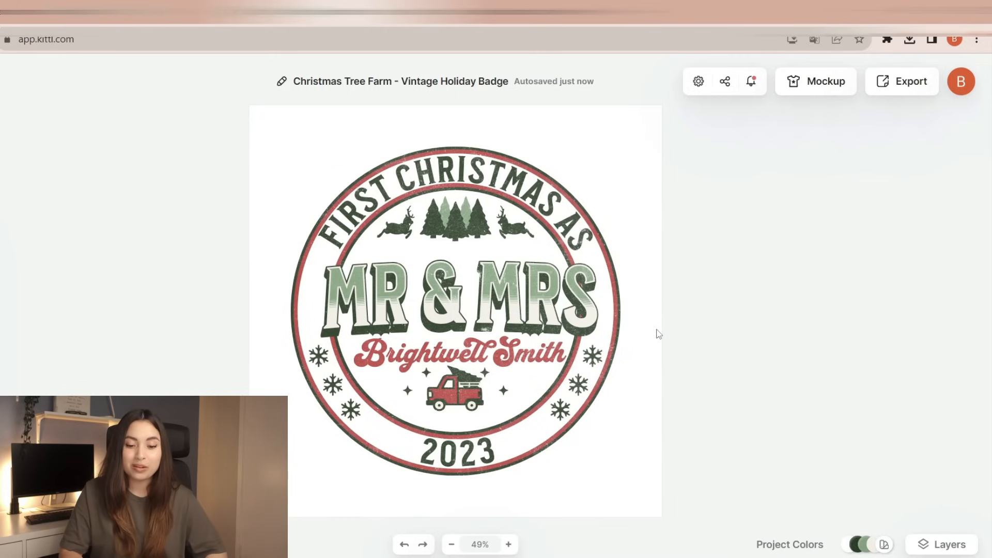
Export the badge as a PNG at 300 DPI with Remove Background enabled.
{"action": "left_click", "coordinate": [508, 544]}
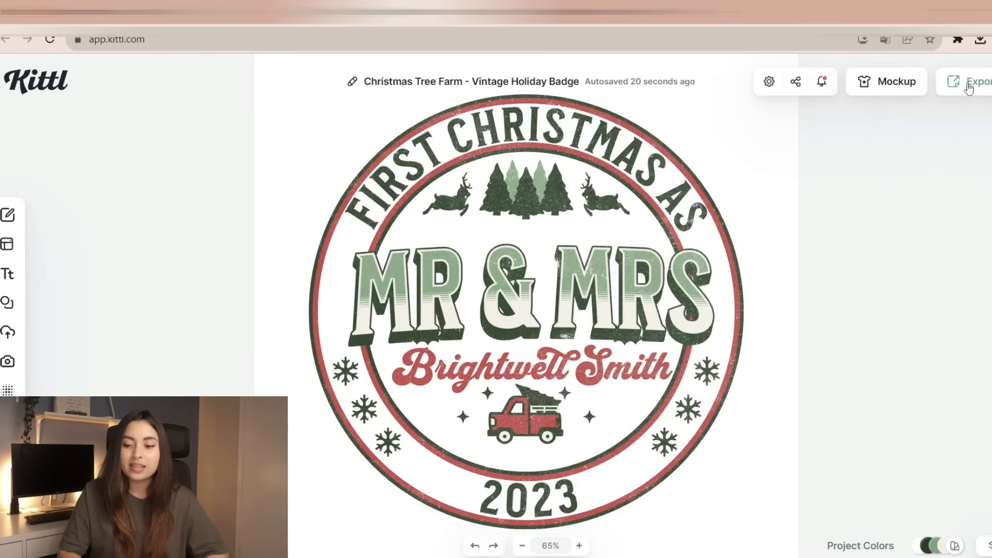
{"action": "left_click", "coordinate": [970, 88]}
{"action": "left_click", "coordinate": [971, 192]}
{"action": "type", "text": "300"}
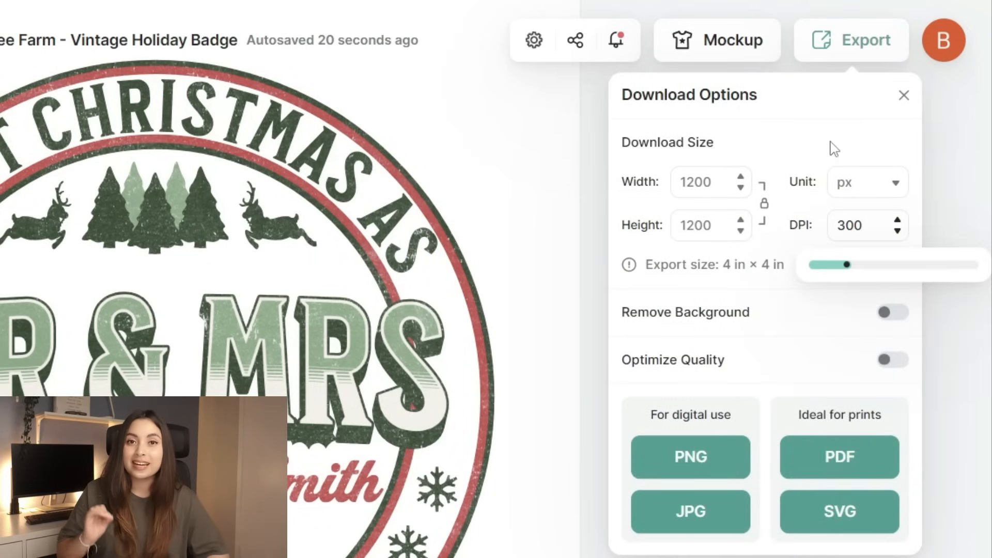
{"action": "left_click", "coordinate": [843, 309]}
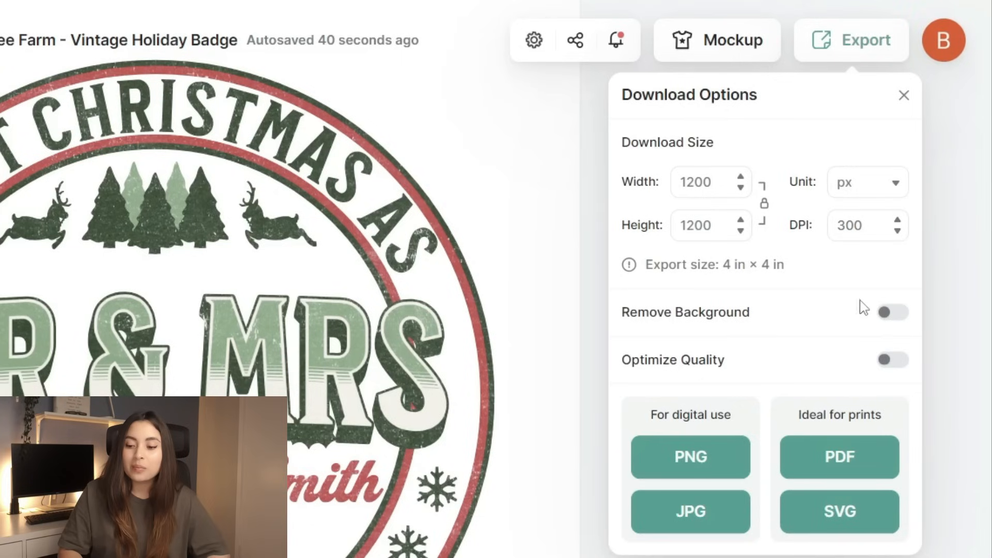
{"action": "left_click", "coordinate": [887, 312]}
{"action": "left_click", "coordinate": [681, 458]}
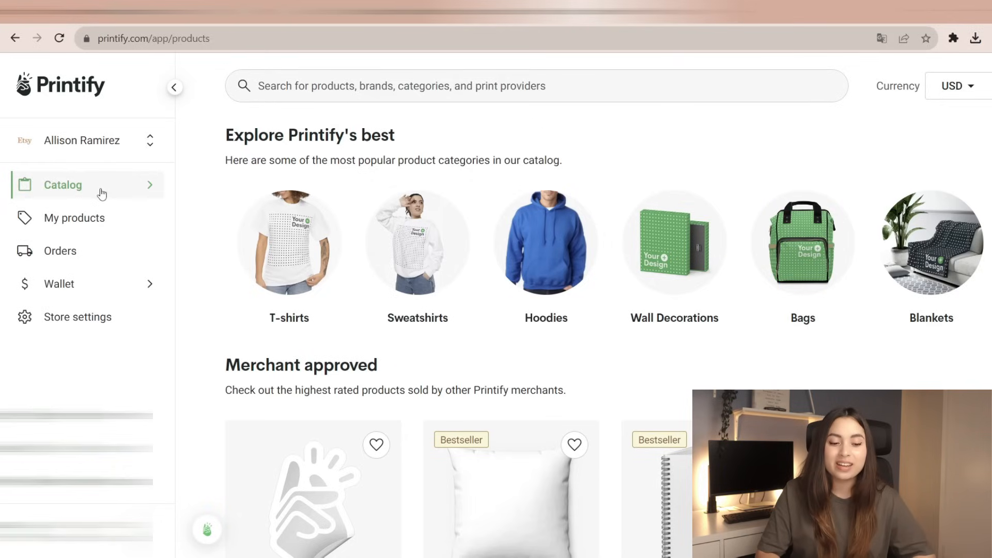
Search the Printify product catalog for "ornaments" and look through the available ornament types.
{"action": "left_click", "coordinate": [102, 193]}
{"action": "left_click", "coordinate": [365, 85]}
{"action": "type", "text": "onr"}
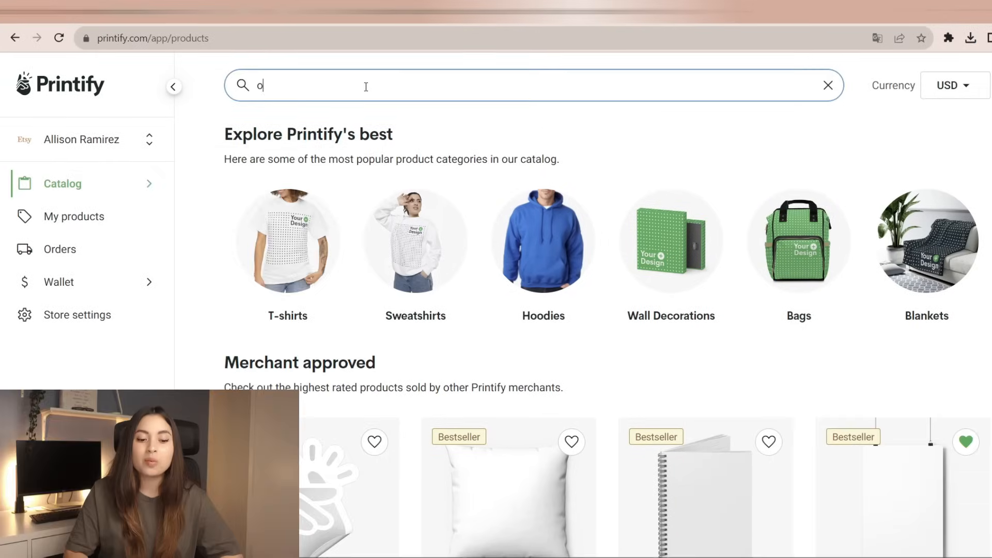
{"action": "key", "text": "Return"}
{"action": "key", "text": "BackSpace"}
{"action": "key", "text": "BackSpace"}
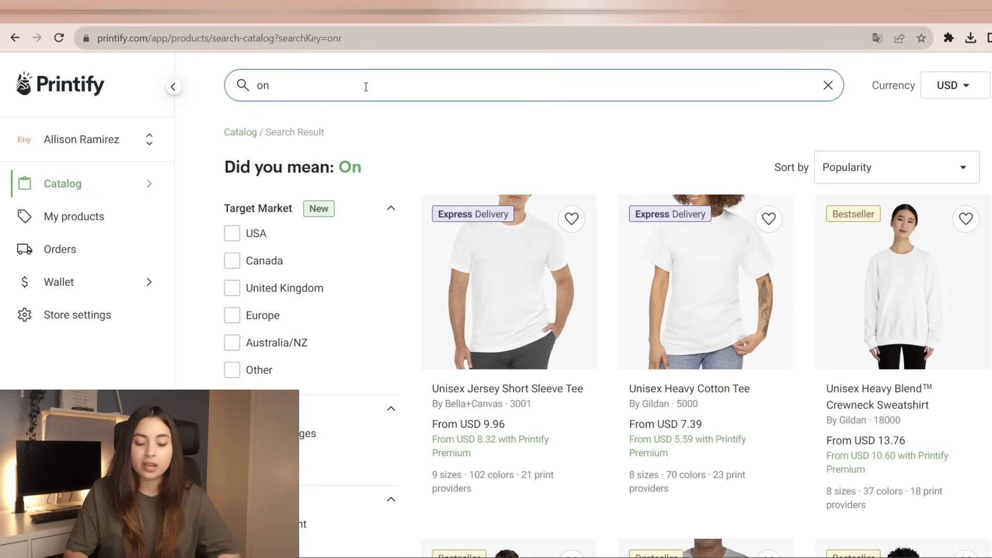
{"action": "type", "text": "rnaments"}
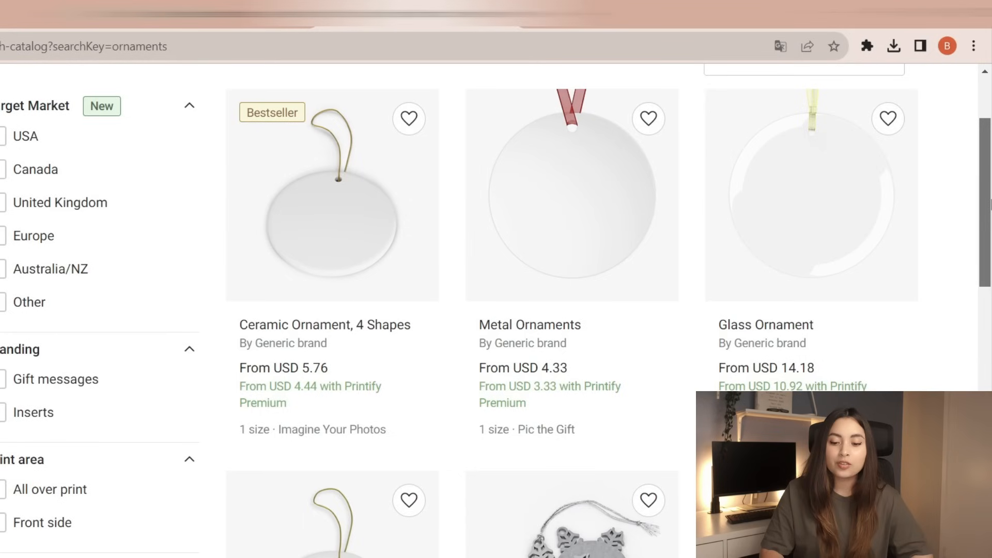
{"action": "scroll", "coordinate": [496, 310], "scroll_direction": "down", "scroll_amount": 7}
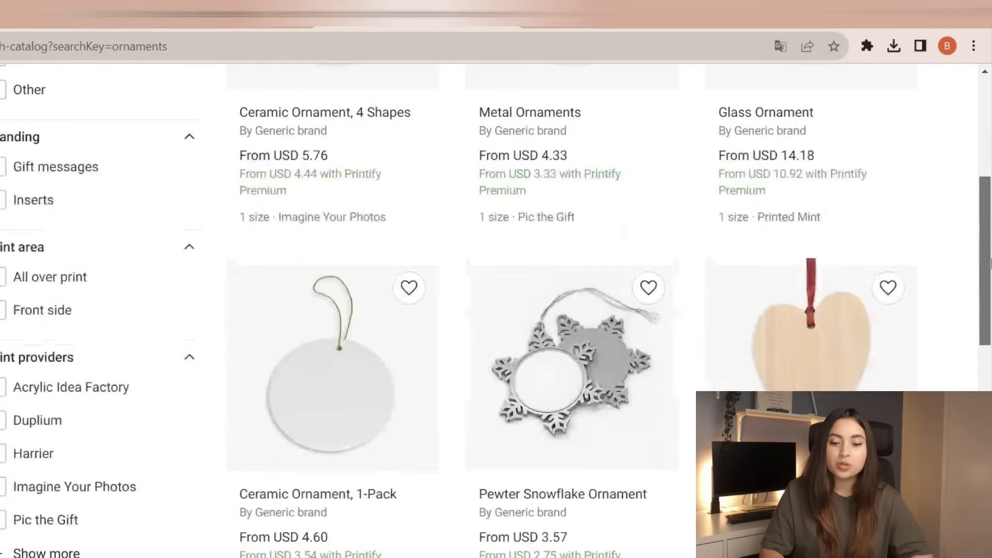
{"action": "scroll", "coordinate": [496, 310], "scroll_direction": "up", "scroll_amount": 10}
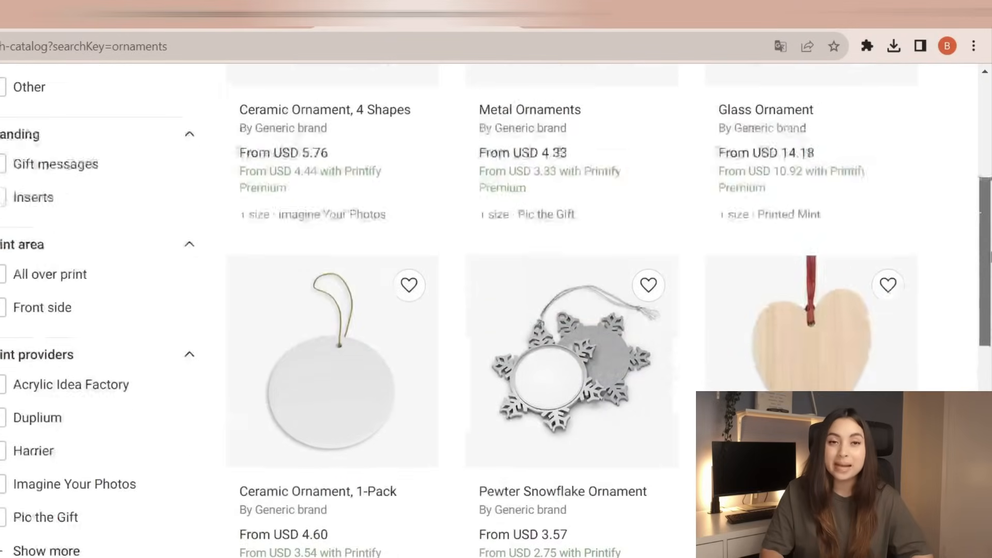
{"action": "scroll", "coordinate": [793, 164], "scroll_direction": "up", "scroll_amount": 1}
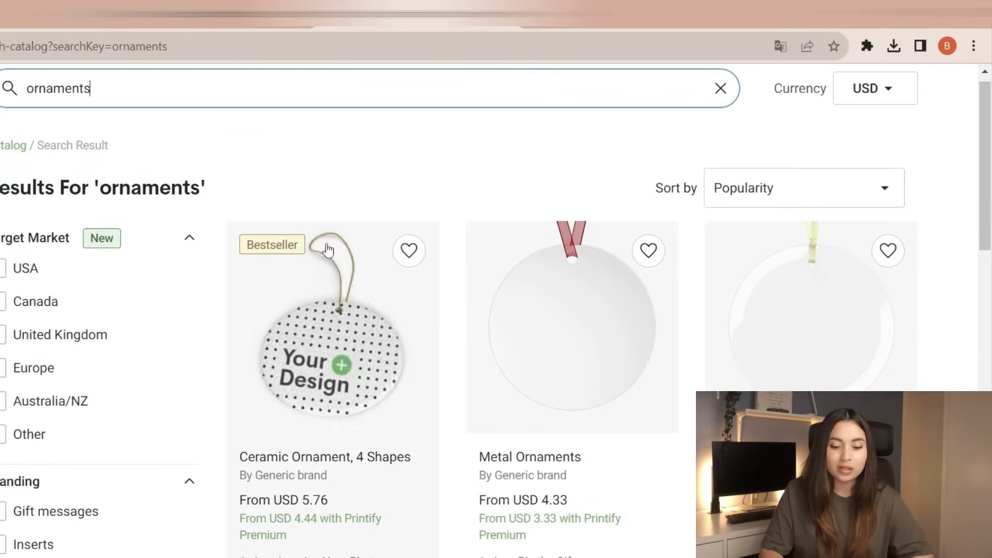
Open the Ceramic Ornament, 4 Shapes product and start a design with the provider Imagine Your Photos.
{"action": "left_click", "coordinate": [323, 349]}
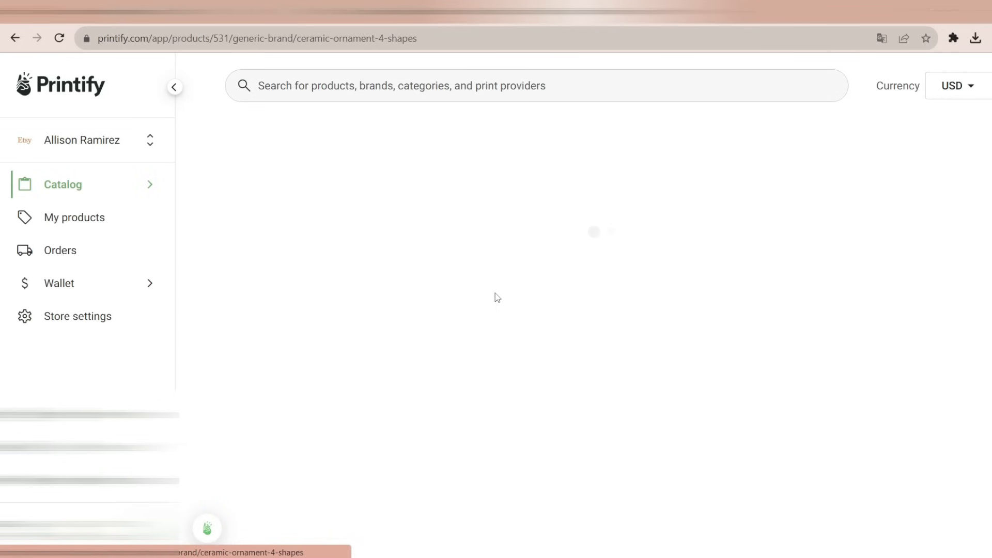
{"action": "scroll", "coordinate": [323, 349], "scroll_direction": "down", "scroll_amount": 1}
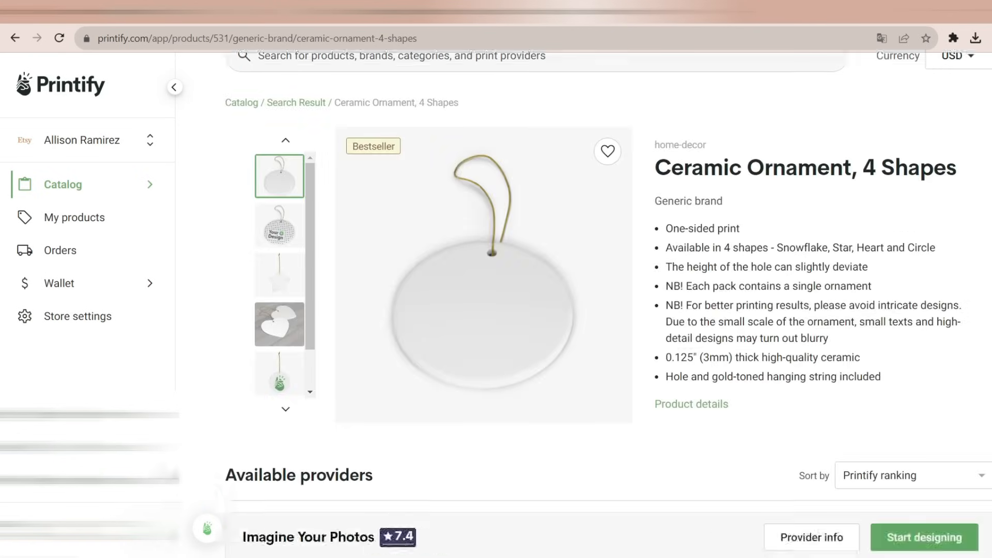
{"action": "scroll", "coordinate": [583, 305], "scroll_direction": "down", "scroll_amount": 4}
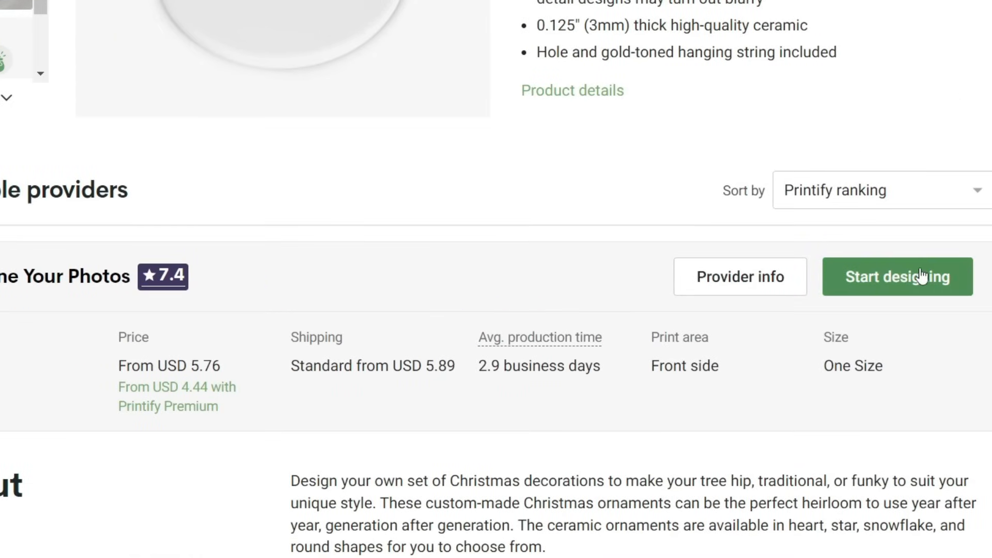
{"action": "left_click", "coordinate": [898, 284]}
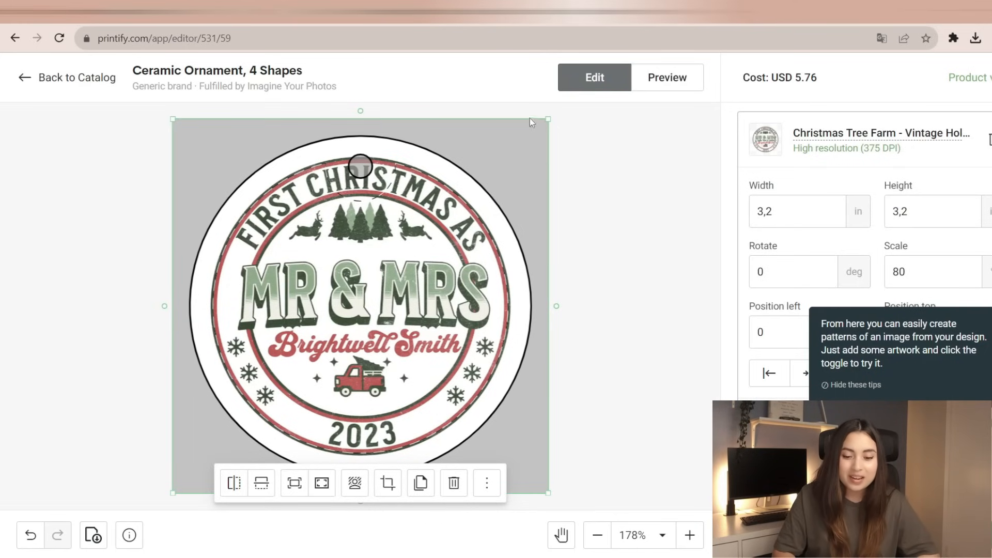
Scale the badge artwork down to about 3.09 in wide and recenter it on the circle ornament below the hanging hole.
{"action": "left_click_drag", "start_coordinate": [360, 199], "coordinate": [361, 199]}
{"action": "left_click_drag", "start_coordinate": [548, 120], "coordinate": [535, 133]}
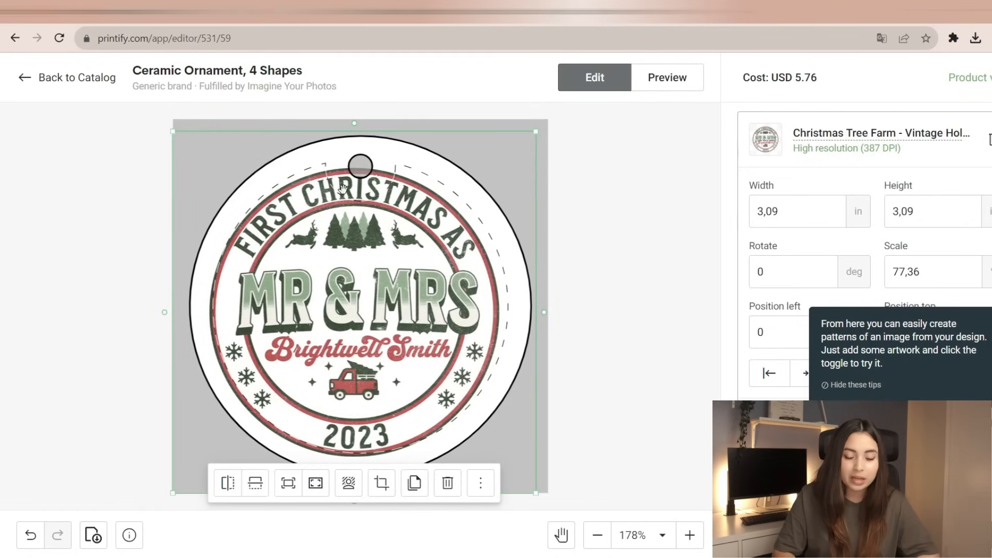
{"action": "left_click_drag", "start_coordinate": [355, 286], "coordinate": [360, 287]}
Preview the ornament mockups, checking the Context 2 scene and the Front view.
{"action": "left_click", "coordinate": [662, 74]}
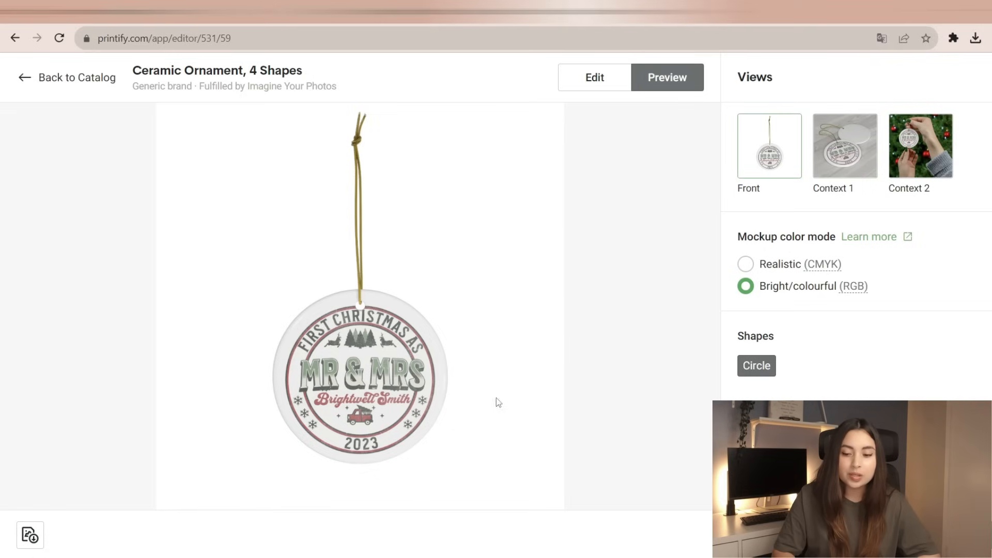
{"action": "left_click", "coordinate": [914, 156]}
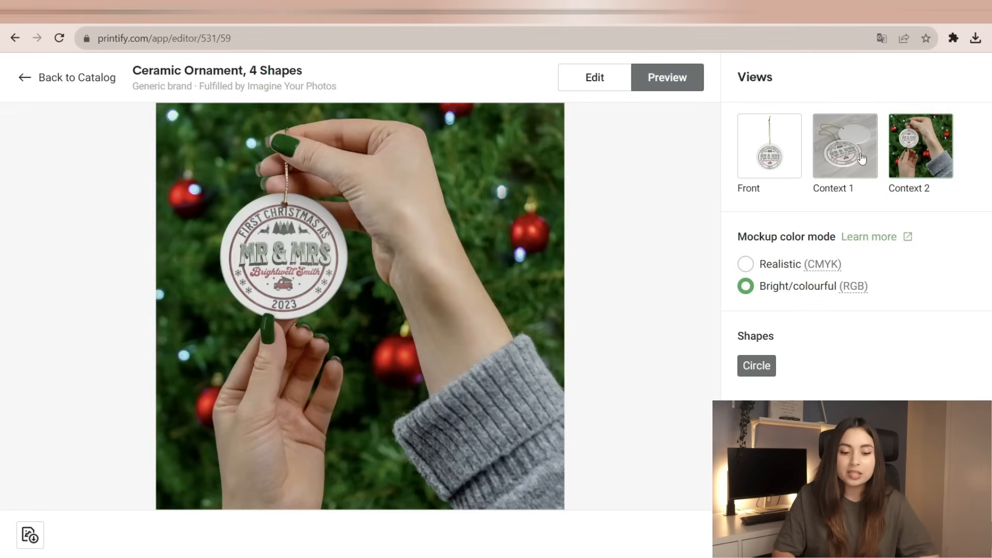
{"action": "left_click", "coordinate": [770, 187]}
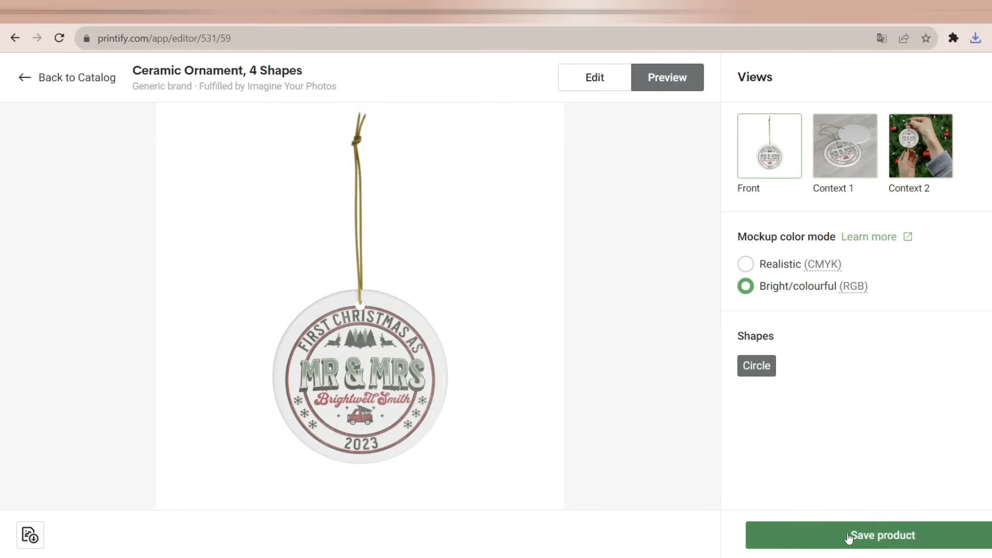
Save the ornament product and go through its listing details down to the shipping and variant pricing settings.
{"action": "left_click", "coordinate": [880, 535]}
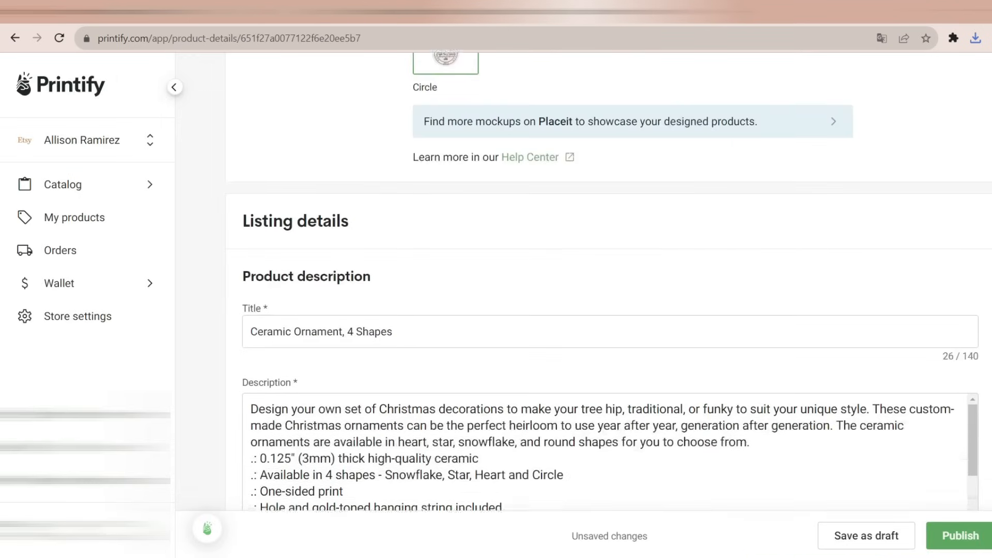
{"action": "left_click_drag", "start_coordinate": [434, 268], "coordinate": [241, 273]}
{"action": "scroll", "coordinate": [608, 280], "scroll_direction": "down", "scroll_amount": 12}
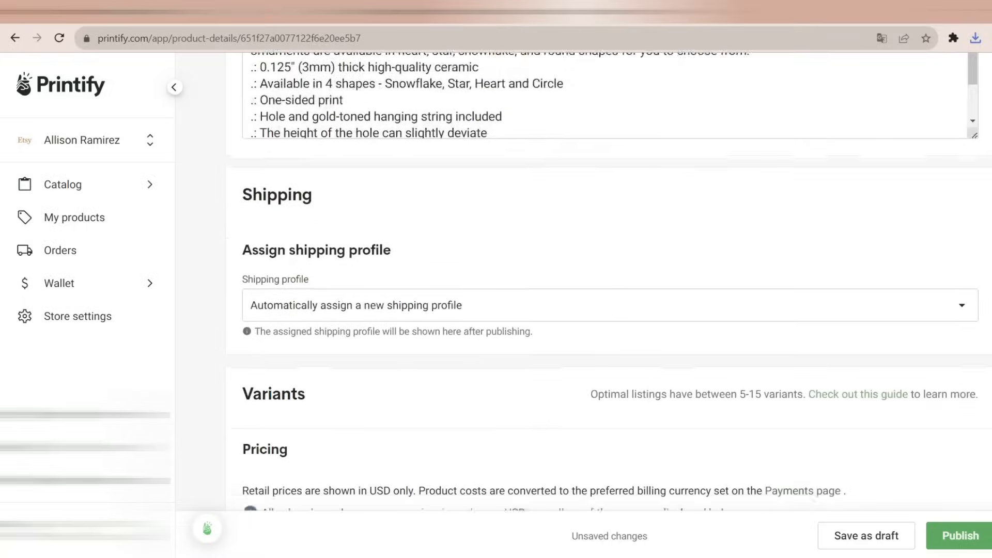